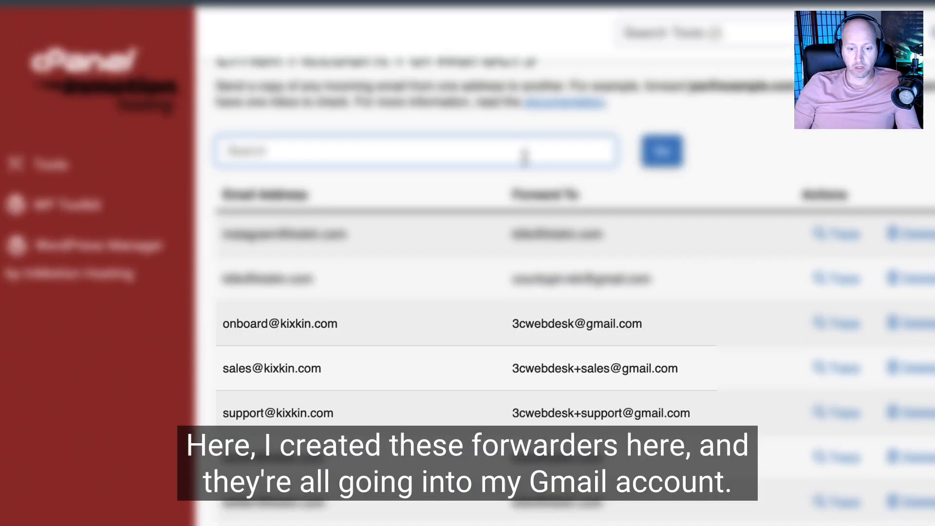
pyautogui.moveTo(225, 322); pyautogui.dragTo(534, 406)
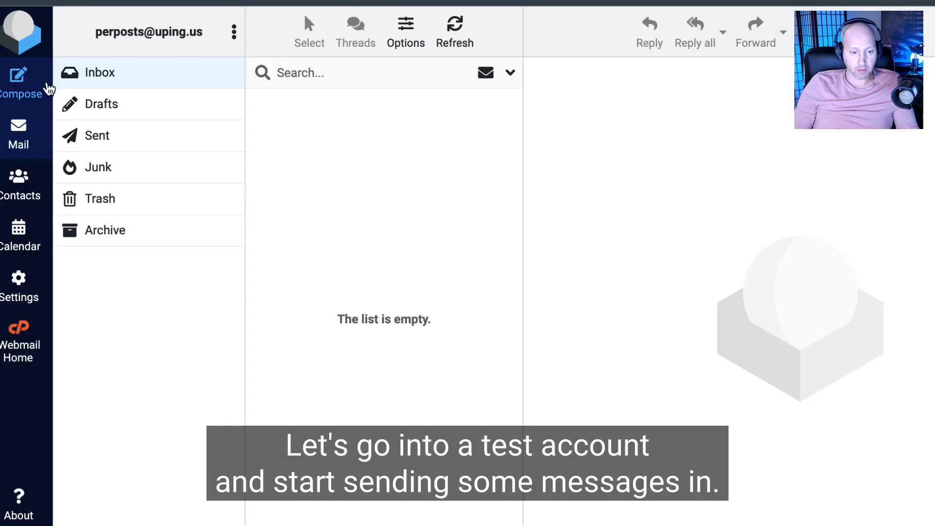
pyautogui.click(24, 86)
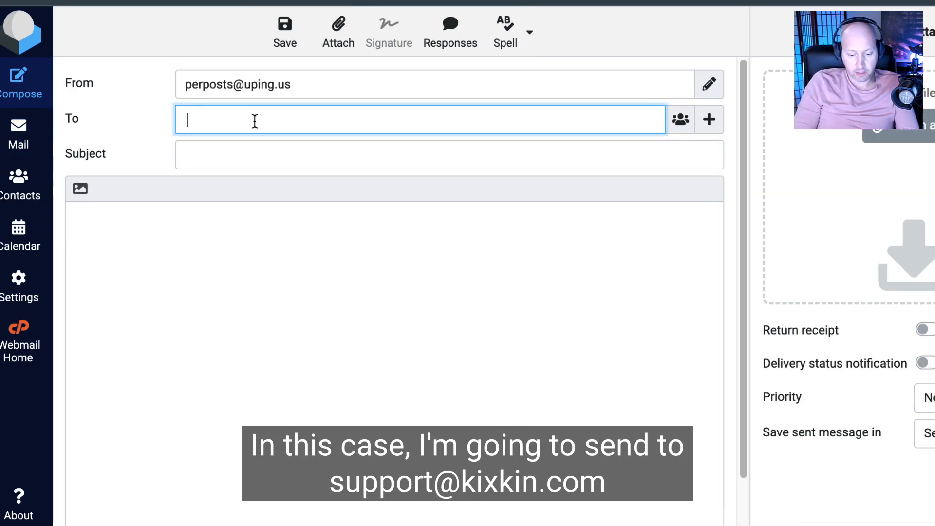
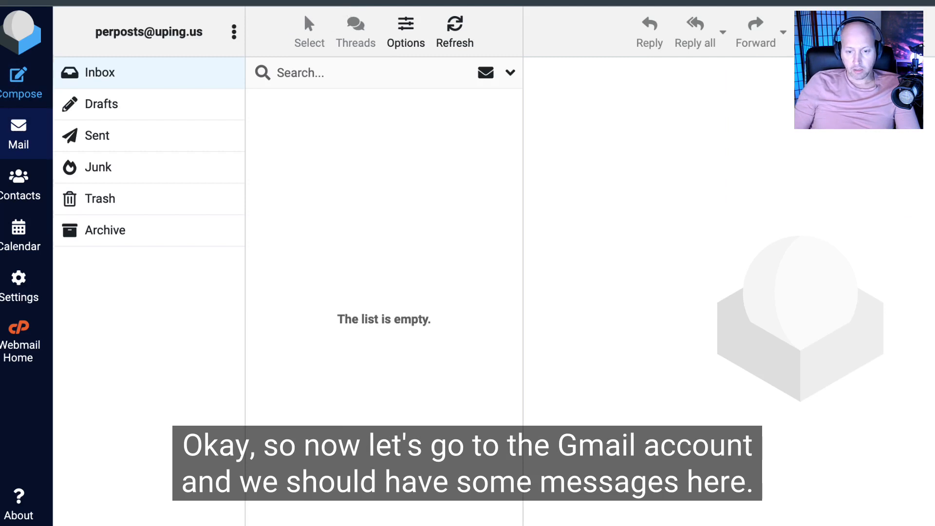
# Step: Switch to Gmail, refresh the inbox, and inspect the recipient details of the support test message
pyautogui.click(708, 1)
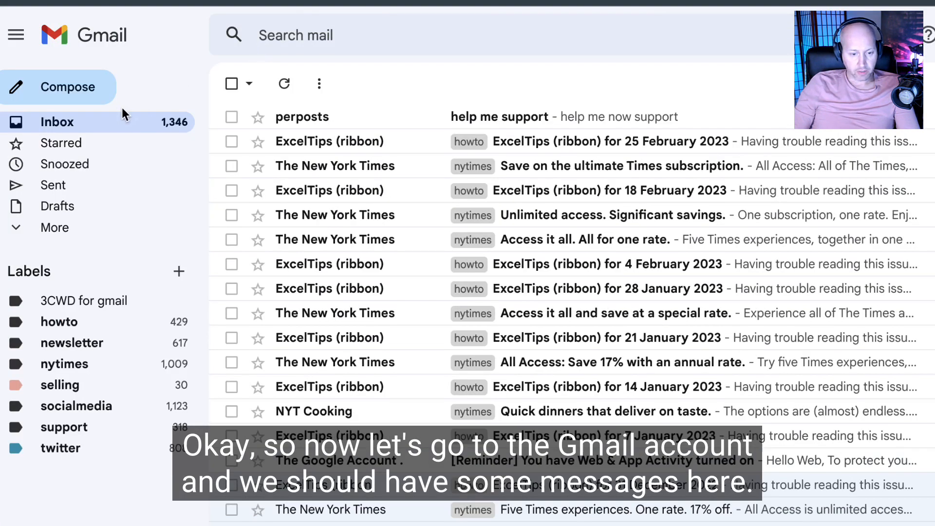
pyautogui.click(284, 84)
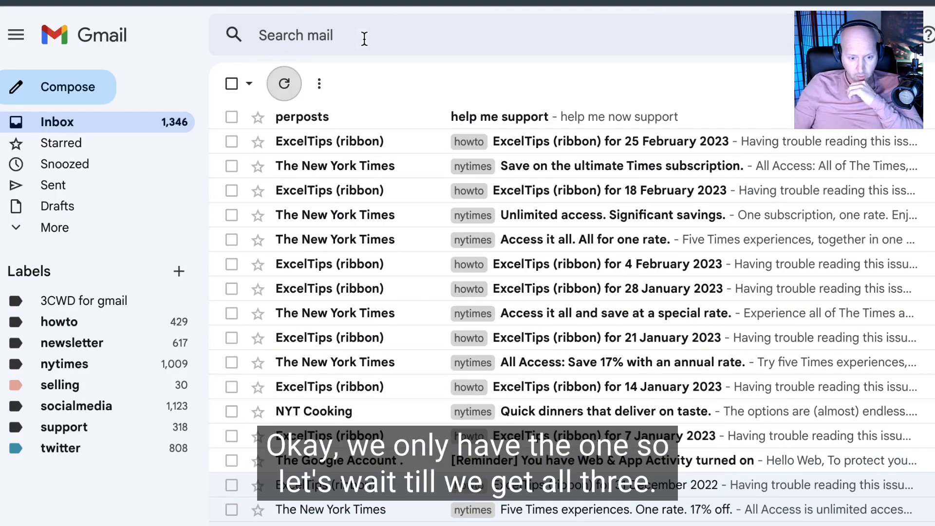
pyautogui.click(284, 87)
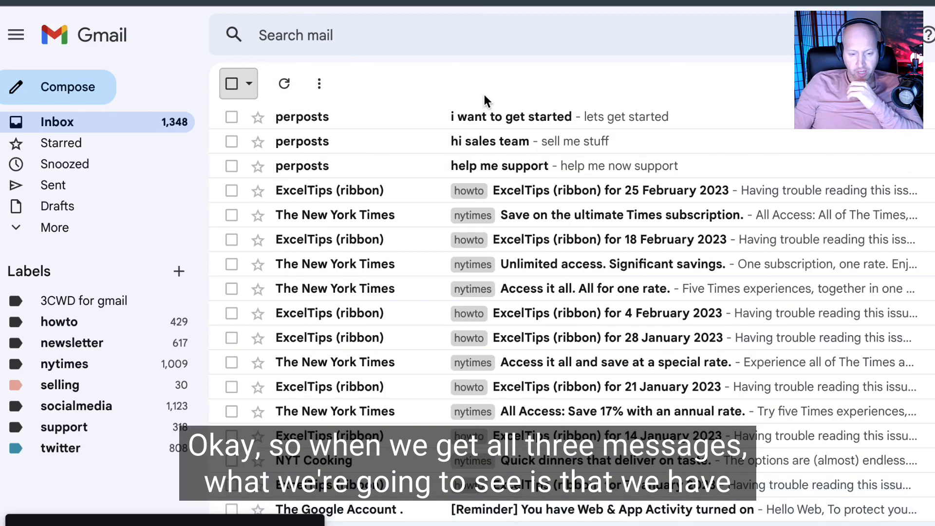
pyautogui.click(413, 166)
pyautogui.click(331, 198)
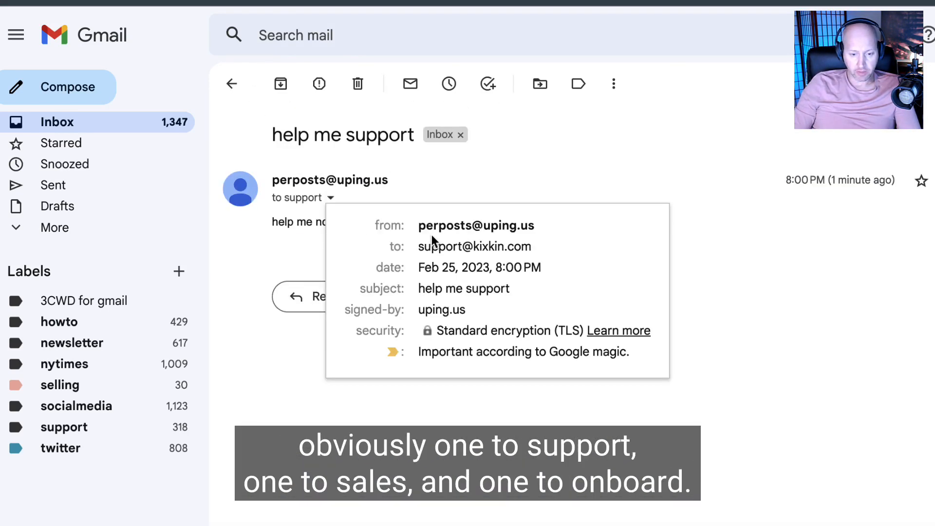
pyautogui.click(232, 83)
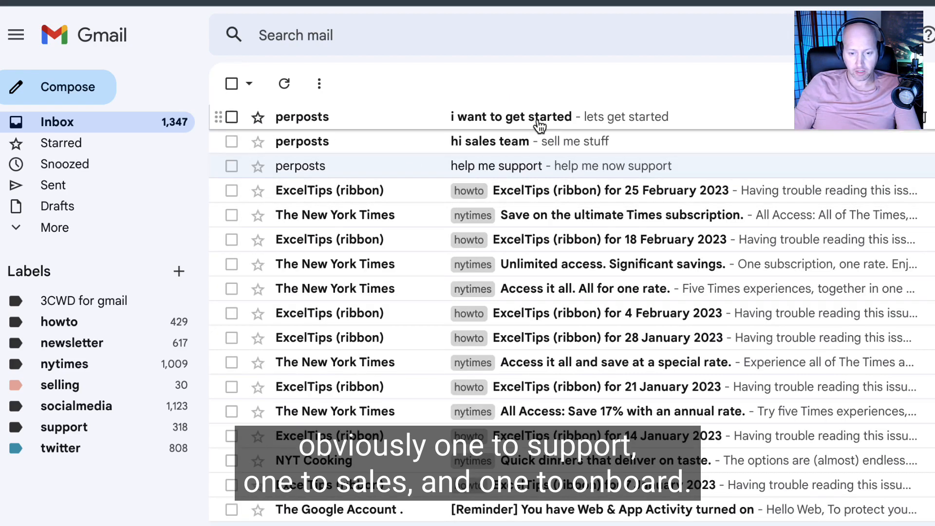
# Step: Open Gmail settings and review the existing forwarding addresses in the forwarding settings
pyautogui.click(934, 35)
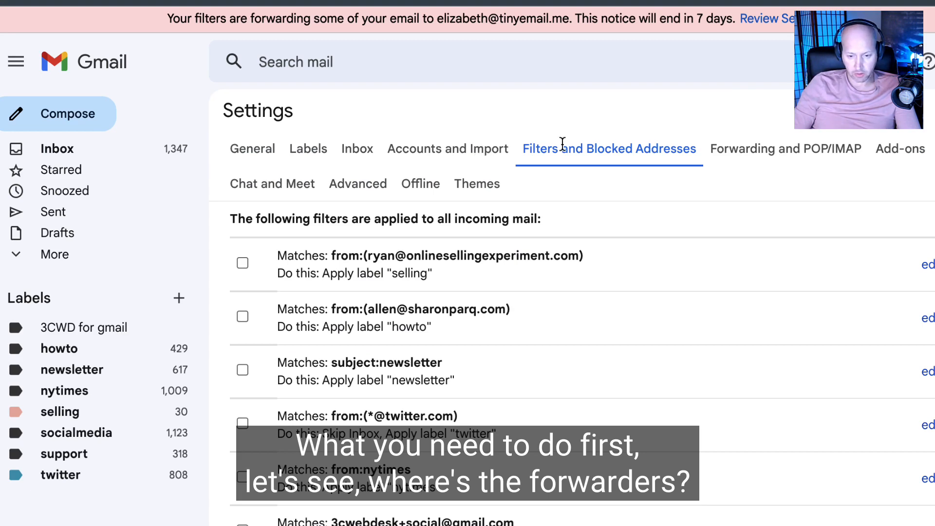
pyautogui.click(713, 156)
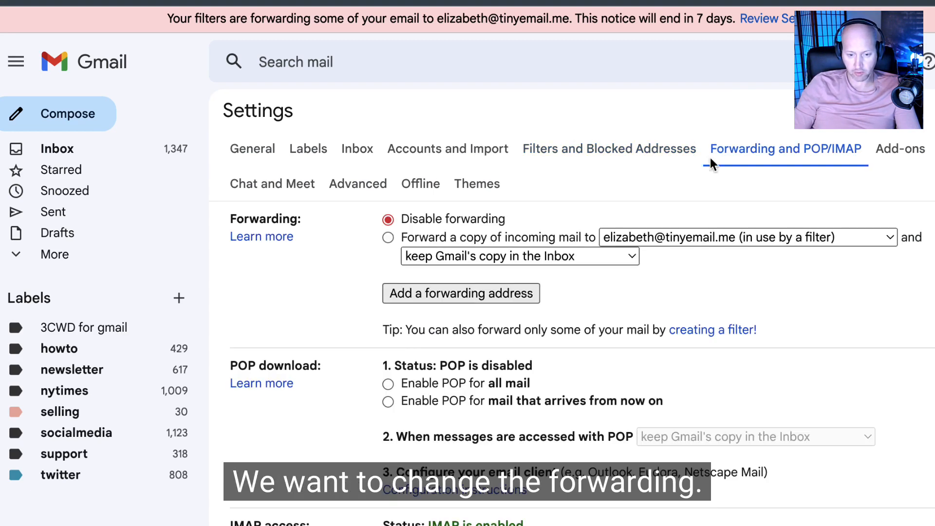
pyautogui.click(708, 238)
pyautogui.click(696, 247)
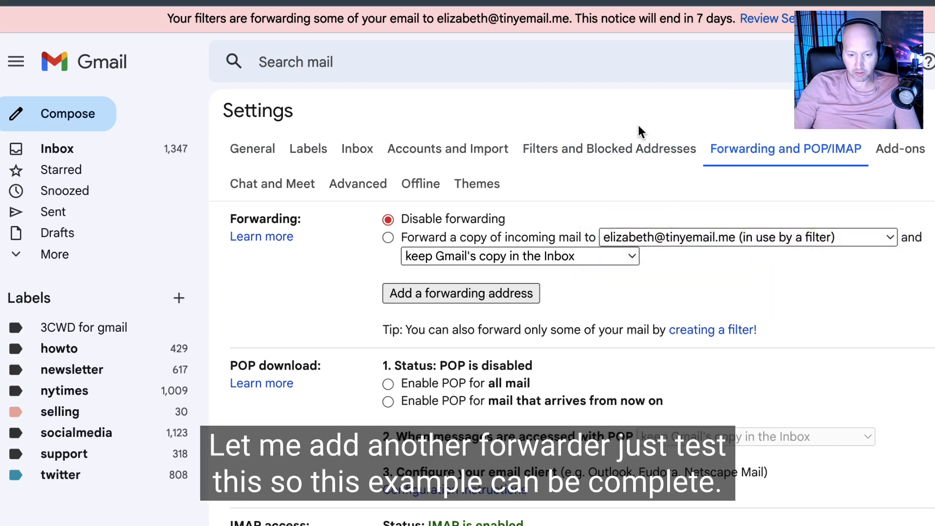
pyautogui.click(627, 152)
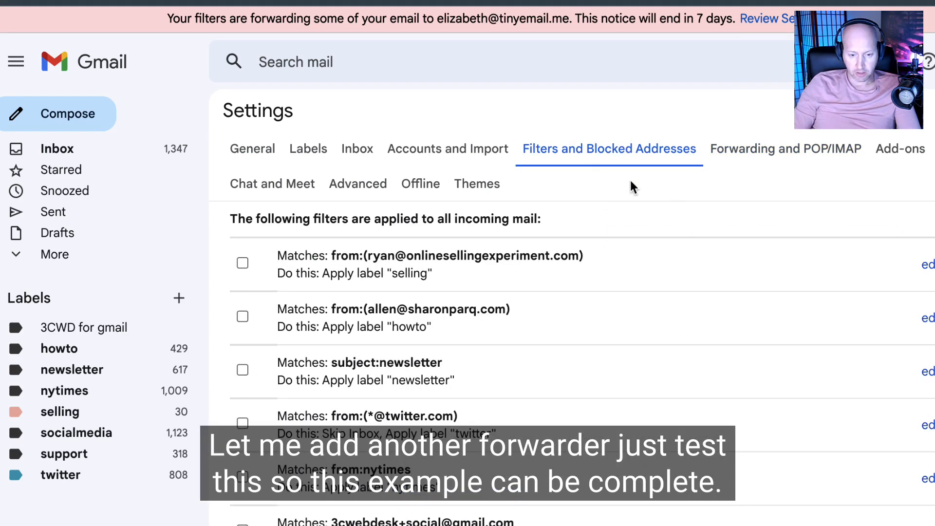
pyautogui.scroll(-5, 660, 226)
pyautogui.click(602, 387)
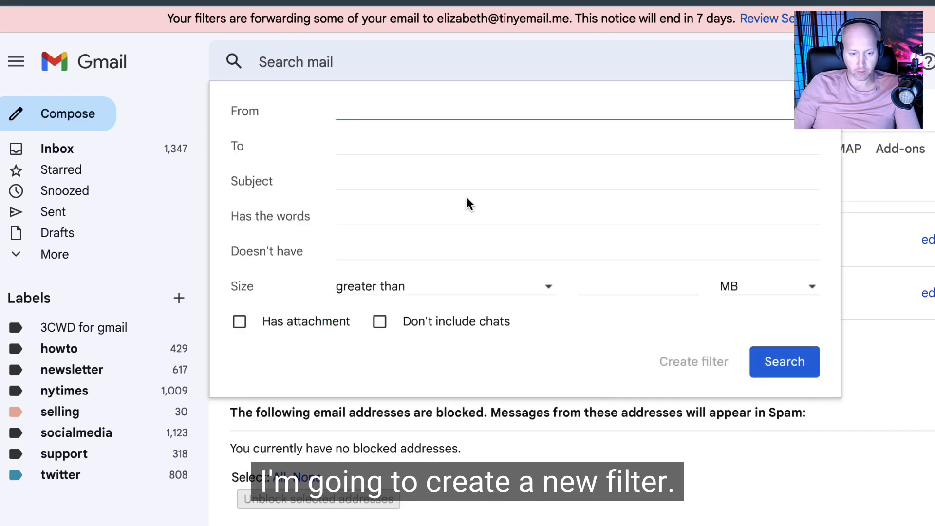
pyautogui.click(407, 145)
pyautogui.click(382, 112)
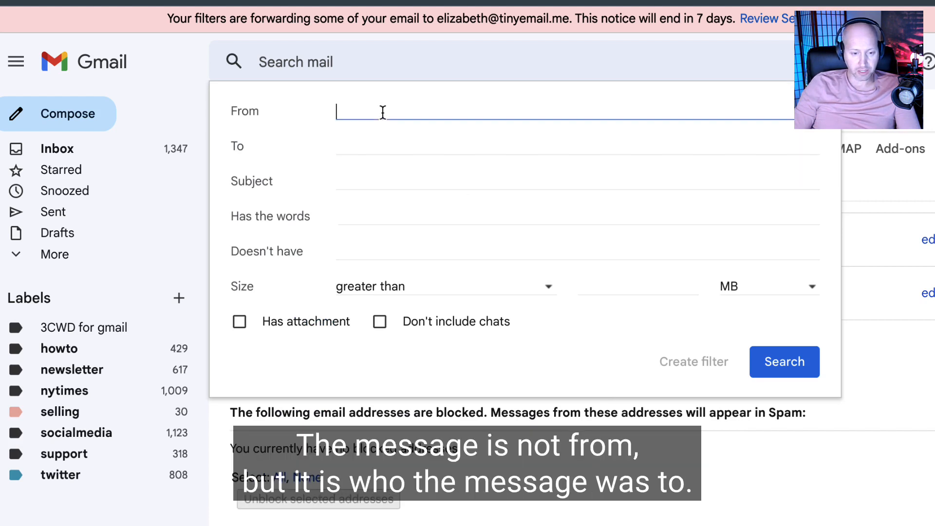
pyautogui.click(388, 140)
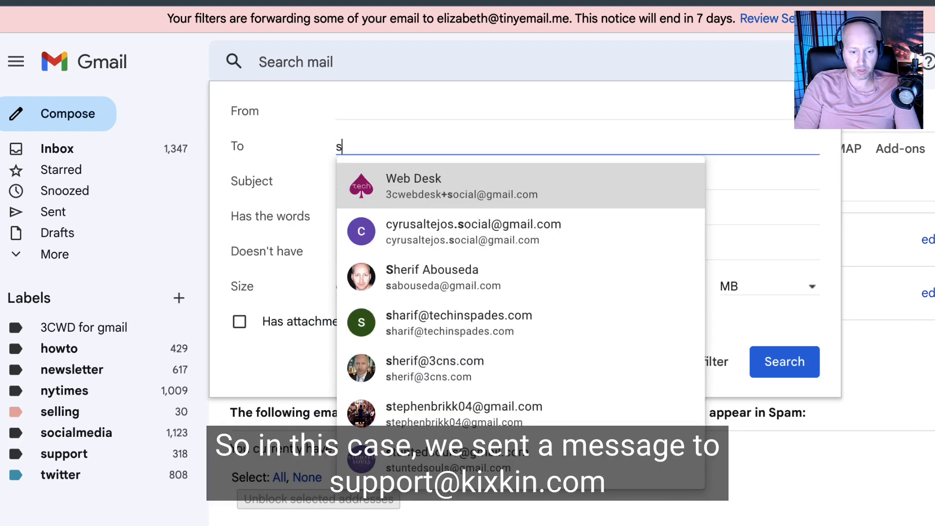
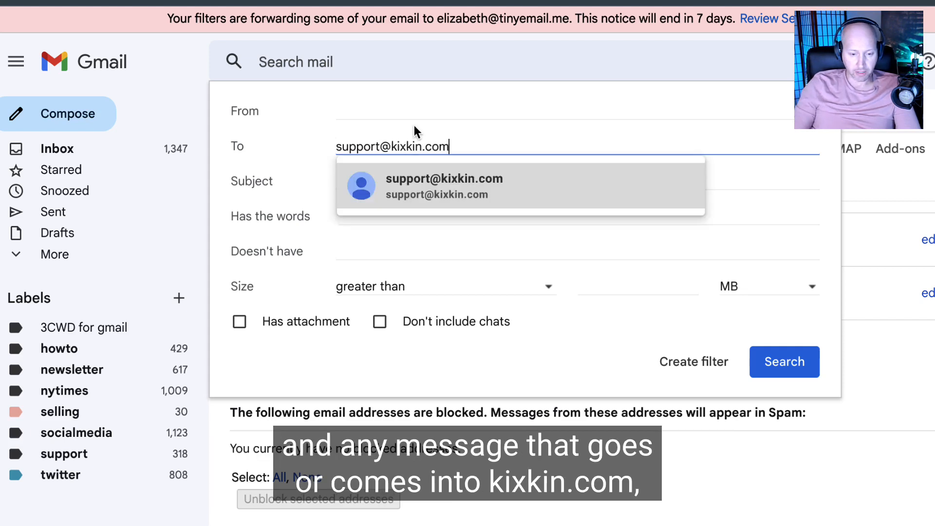
pyautogui.click(414, 178)
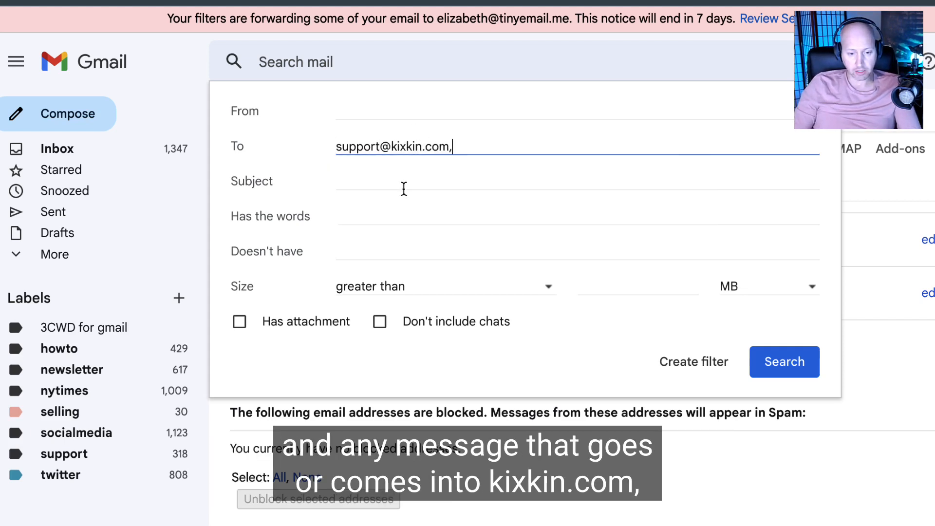
pyautogui.click(697, 363)
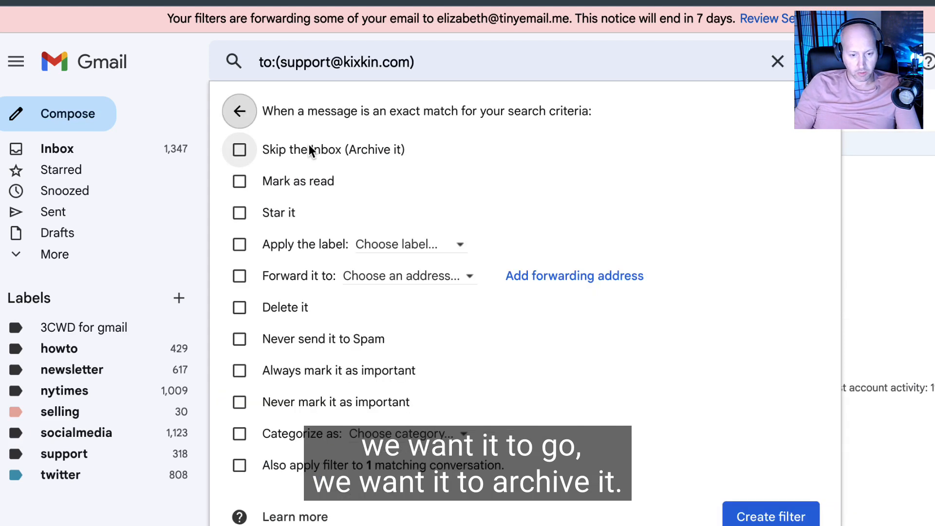
# Step: Set the filter to apply the label support
pyautogui.click(305, 147)
pyautogui.click(306, 147)
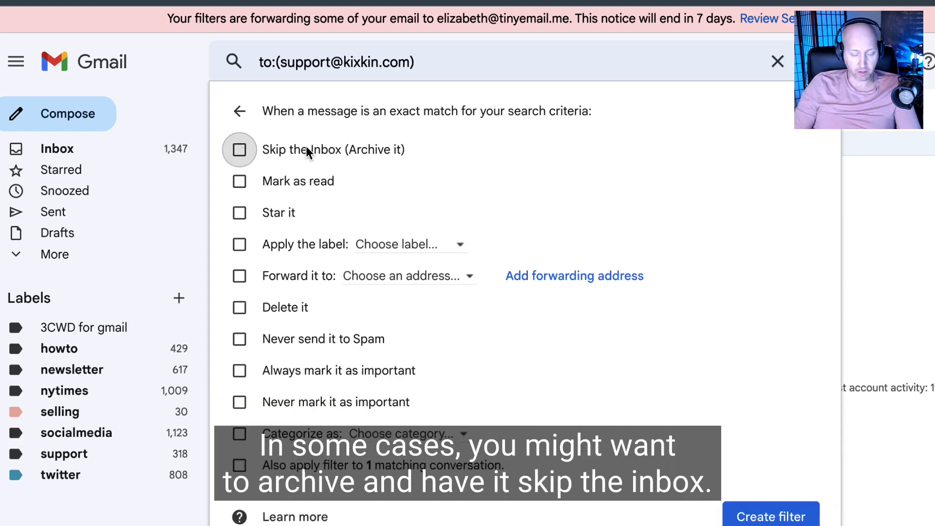
pyautogui.click(288, 244)
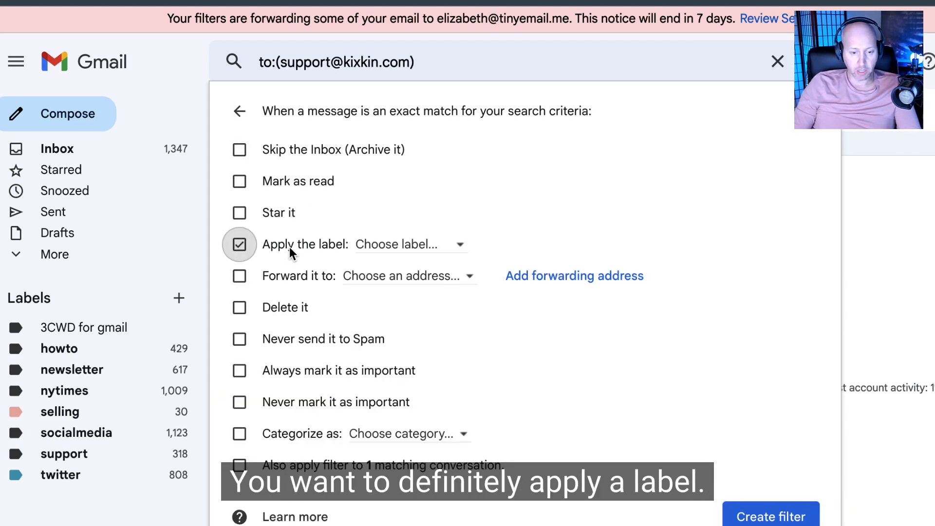
pyautogui.click(370, 247)
pyautogui.click(424, 484)
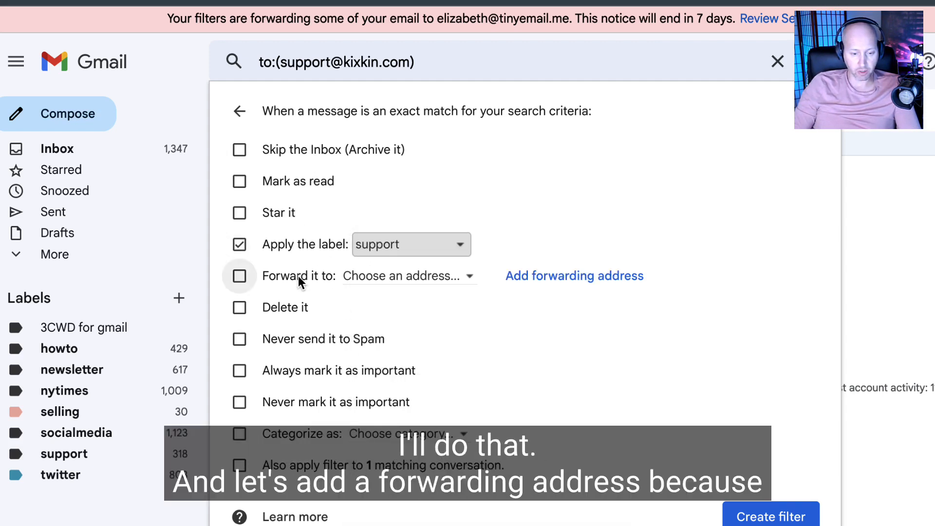
# Step: Add the test webmail account's e-mail address as a new forwarding address and proceed with it
pyautogui.click(535, 277)
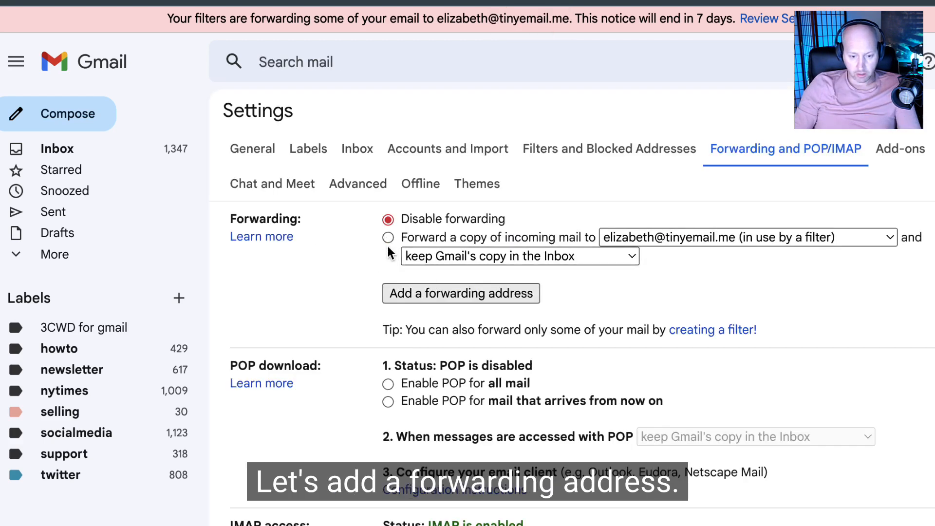
pyautogui.click(395, 287)
pyautogui.hotkey('ctrl', 'v')
pyautogui.click(675, 339)
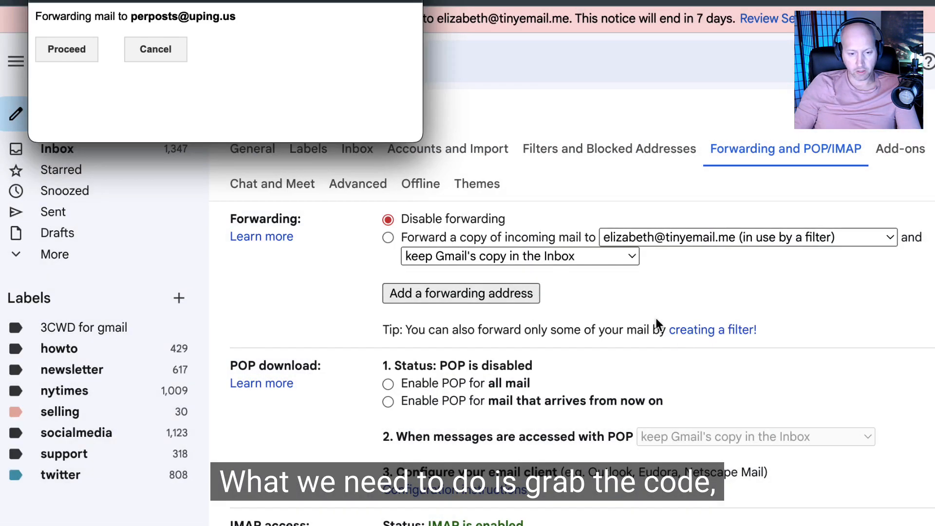
pyautogui.click(80, 54)
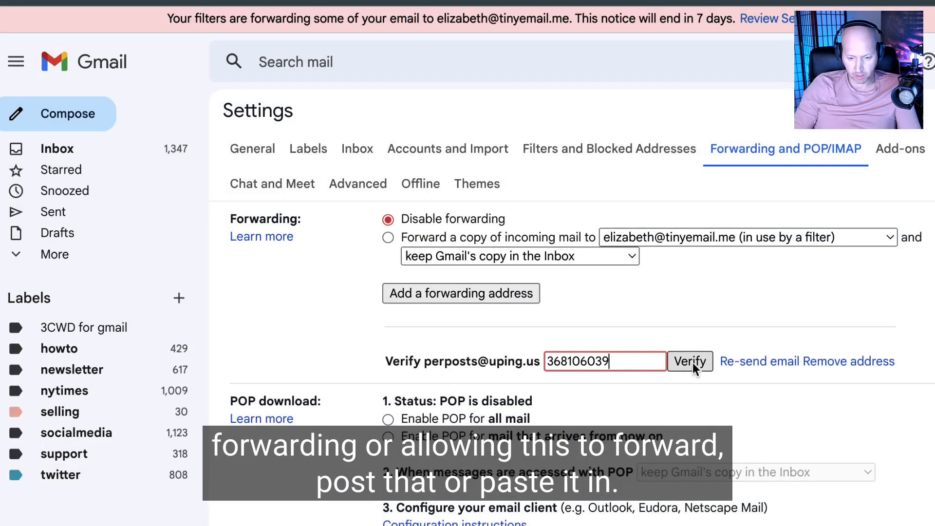
# Step: Verify the new forwarding address with its confirmation code and select it in the forwarding address list
pyautogui.click(698, 360)
pyautogui.click(648, 238)
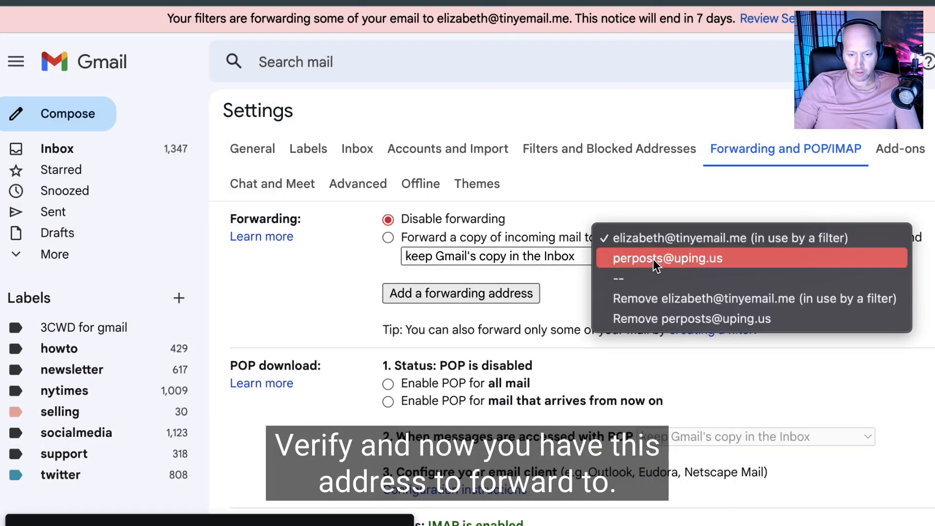
pyautogui.click(652, 259)
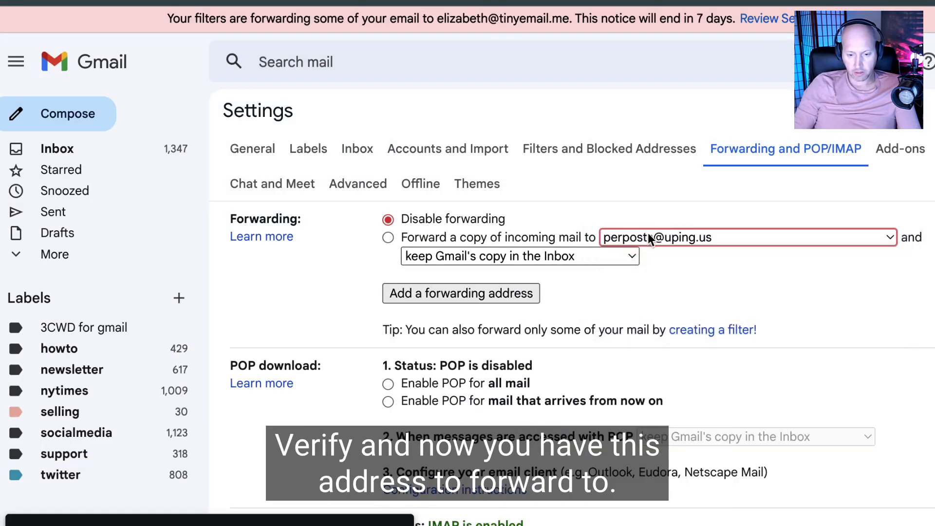
pyautogui.click(584, 155)
pyautogui.scroll(-10, 589, 247)
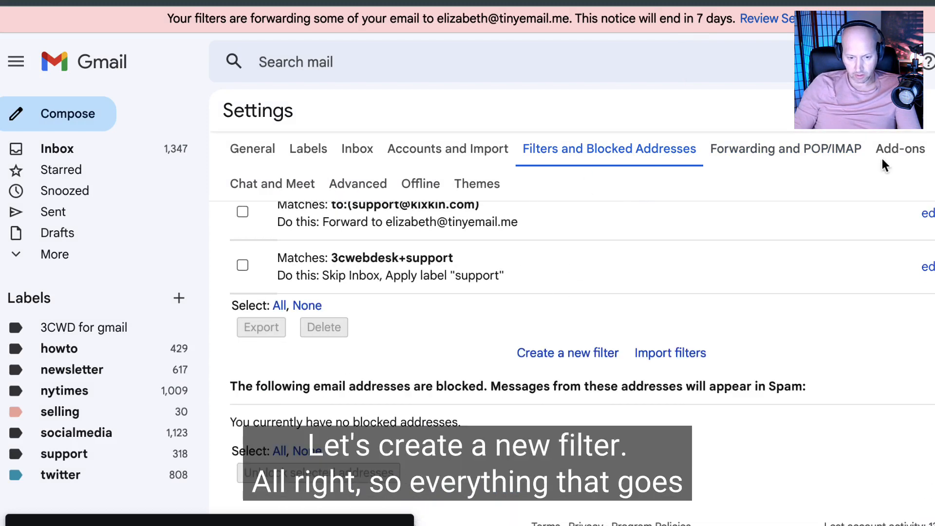
pyautogui.click(567, 352)
pyautogui.click(359, 150)
pyautogui.write('s')
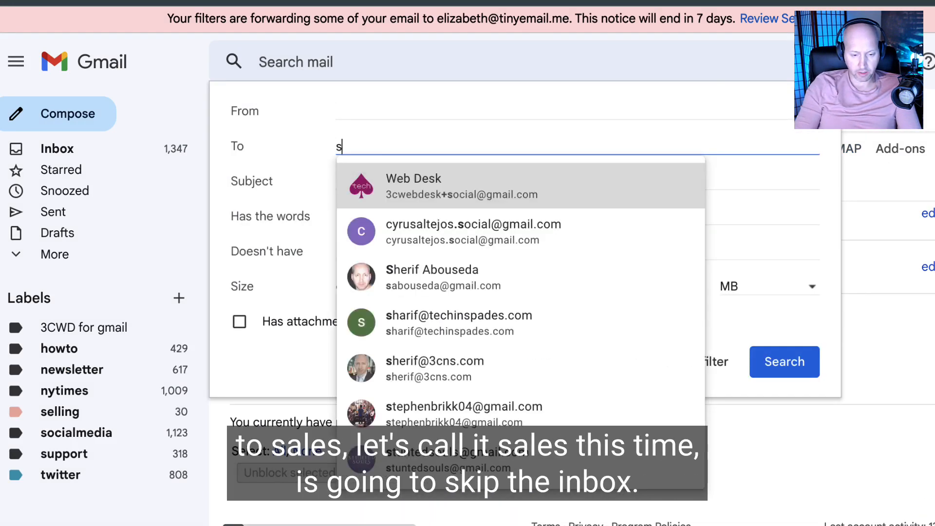
pyautogui.write('ales')
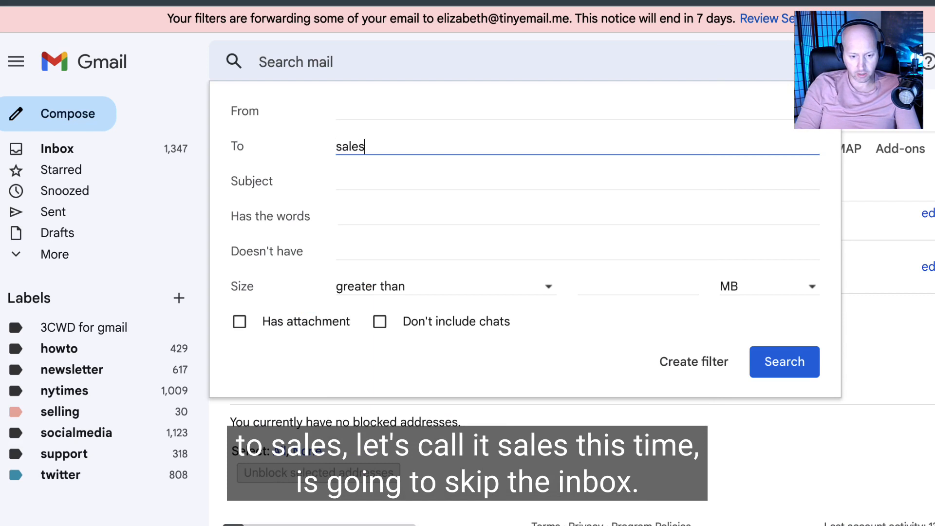
pyautogui.press('Return')
# Step: Set the sales filter to skip the inbox and apply the label support
pyautogui.click(269, 149)
pyautogui.click(285, 245)
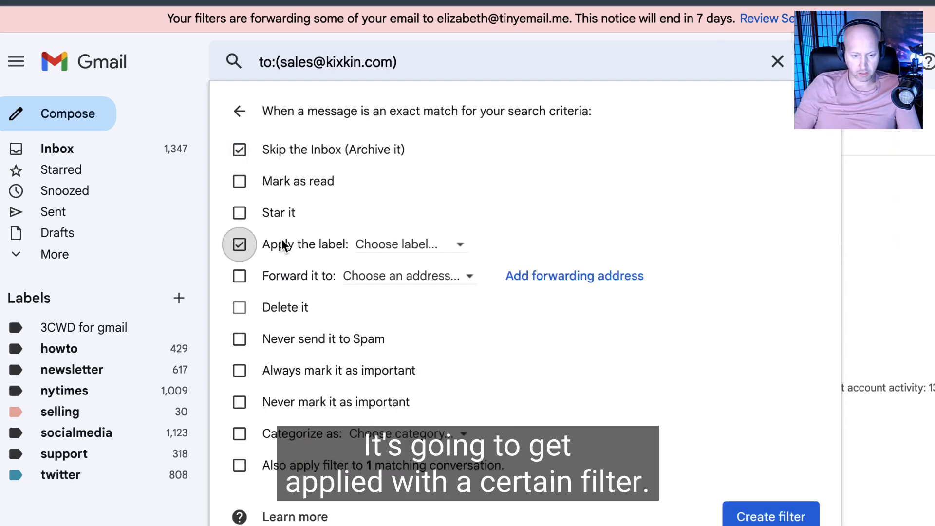
pyautogui.click(383, 247)
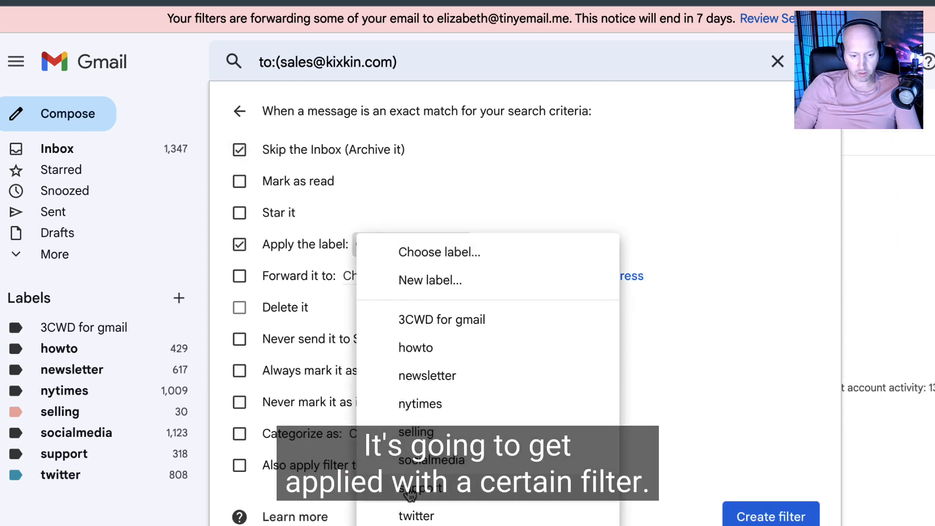
pyautogui.click(388, 487)
# Step: Enable forwarding in the sales filter to the test webmail account's address
pyautogui.click(314, 273)
pyautogui.click(399, 276)
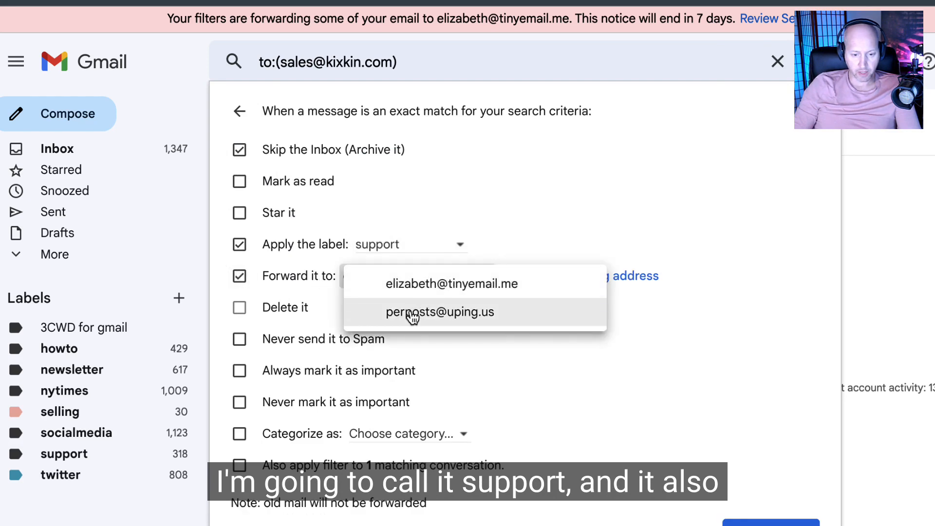
pyautogui.click(405, 310)
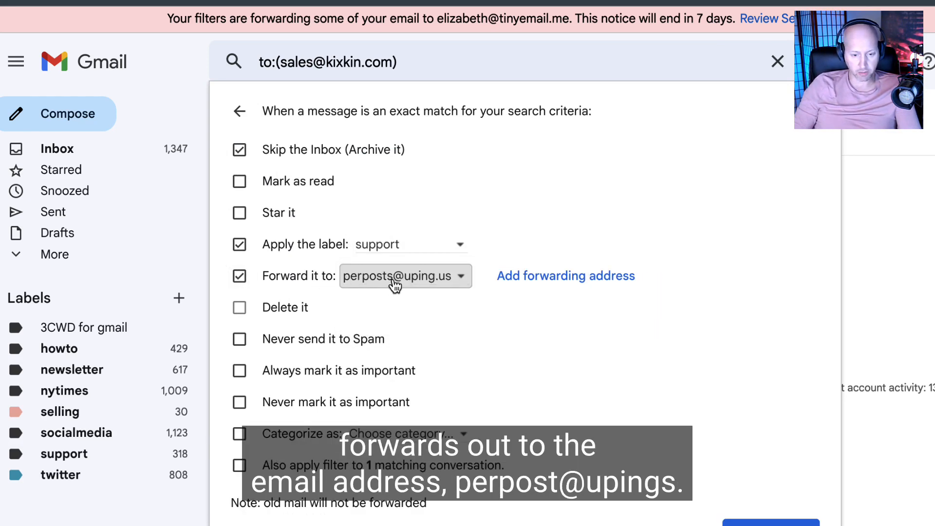
# Step: Create the sales filter without applying it to the existing matching conversation
pyautogui.click(294, 463)
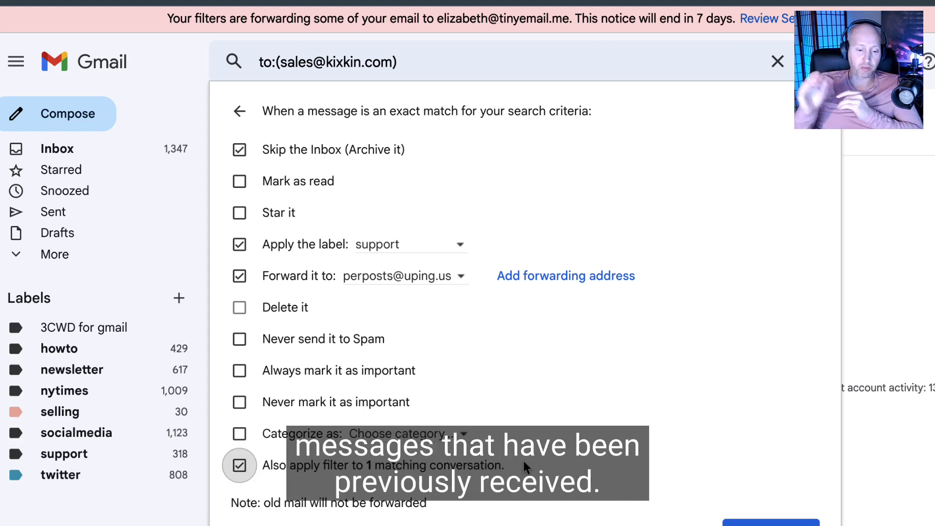
pyautogui.click(411, 467)
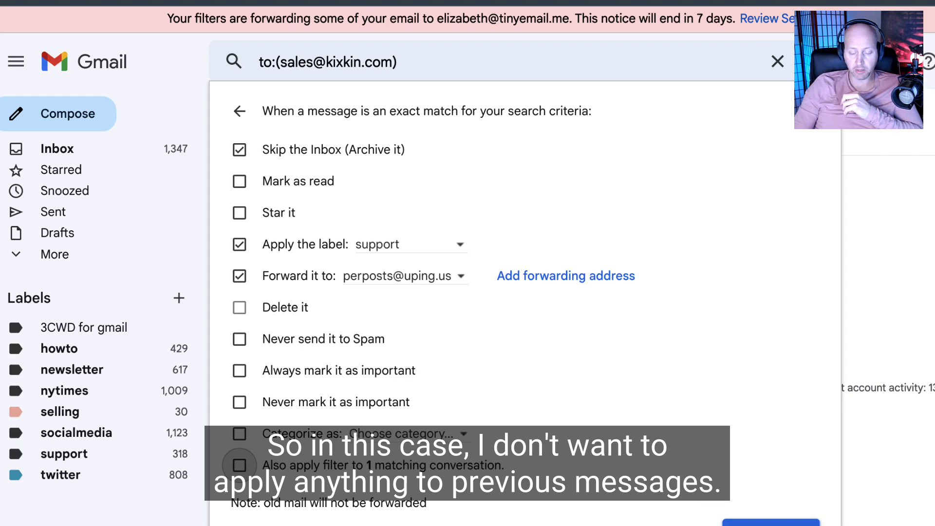
pyautogui.click(771, 522)
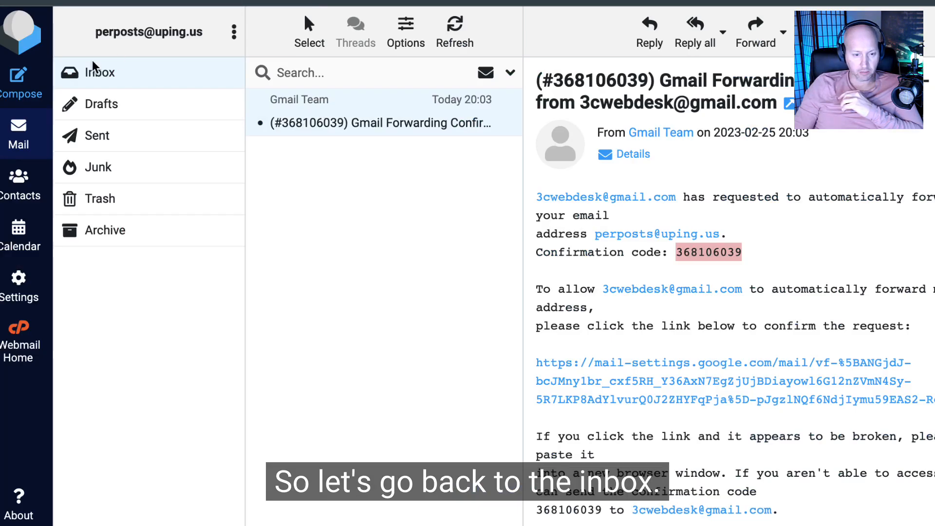
# Step: Compose a test email to the sales@ address from the webmail account
pyautogui.click(20, 80)
pyautogui.write('sales@')
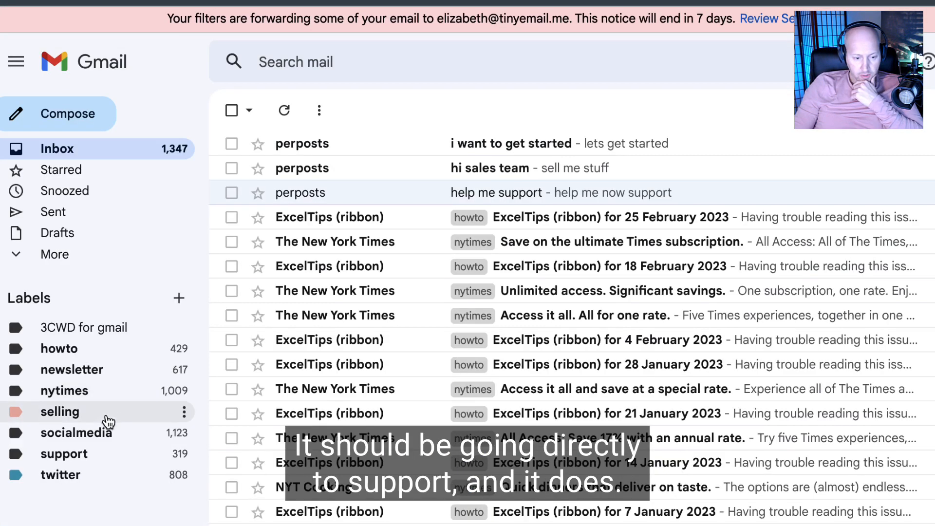
# Step: Check the support label in Gmail and the webmail inbox for the forwarded test message
pyautogui.click(87, 453)
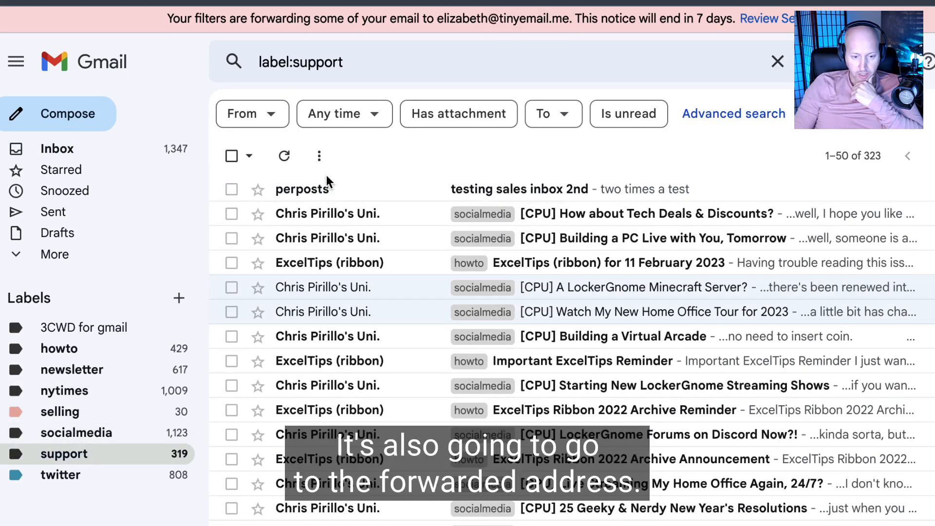
pyautogui.moveTo(329, 191)
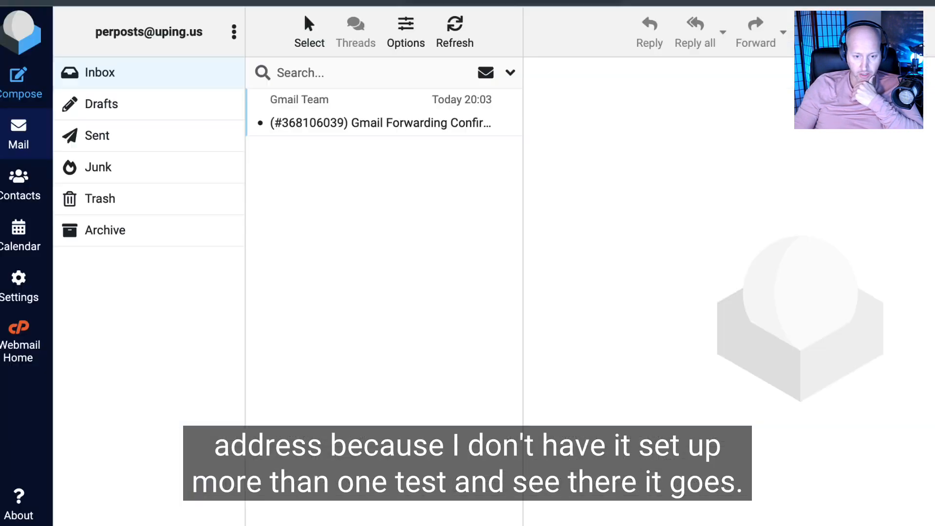
pyautogui.click(454, 31)
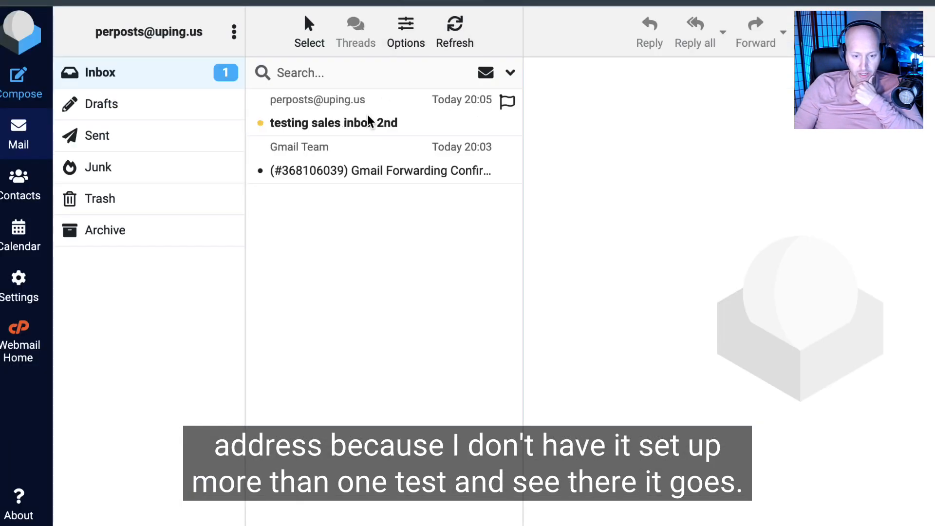
pyautogui.click(364, 122)
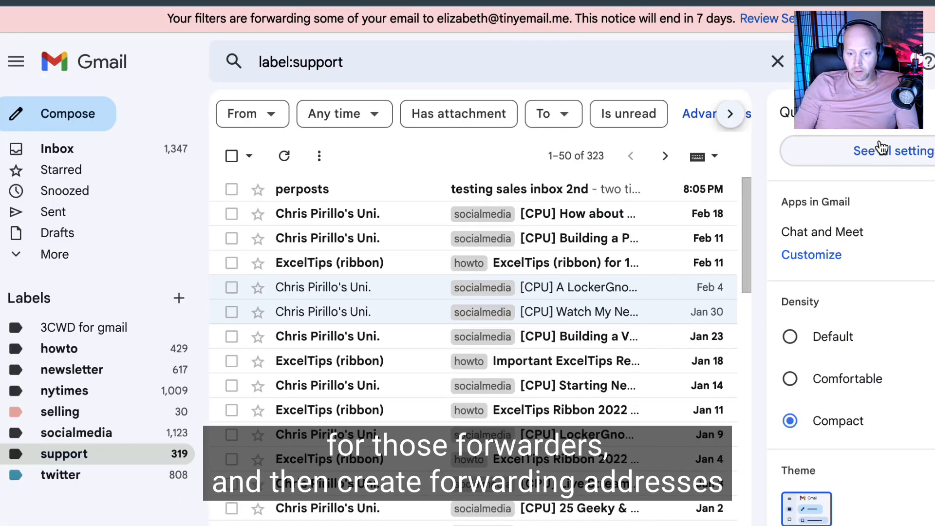
# Step: Open Gmail's Forwarding and POP/IMAP settings and review the forwarding options
pyautogui.click(881, 147)
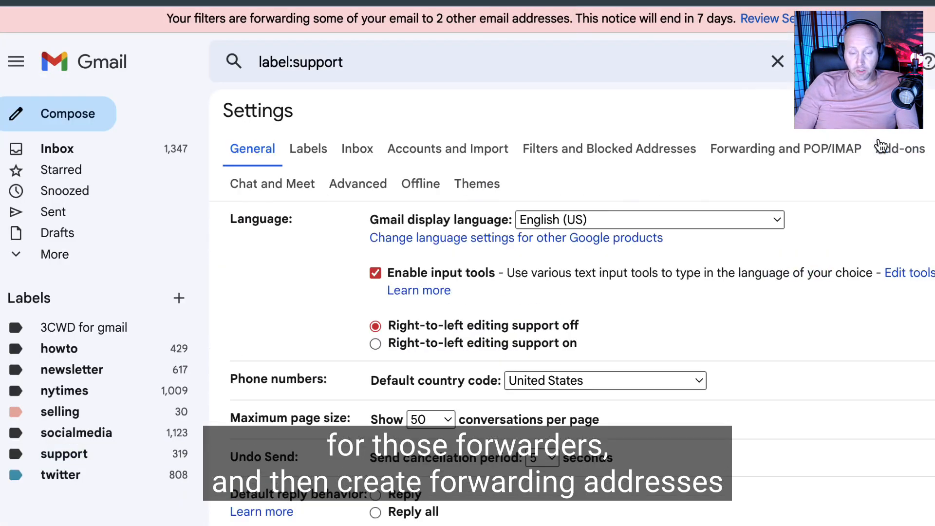
pyautogui.click(754, 152)
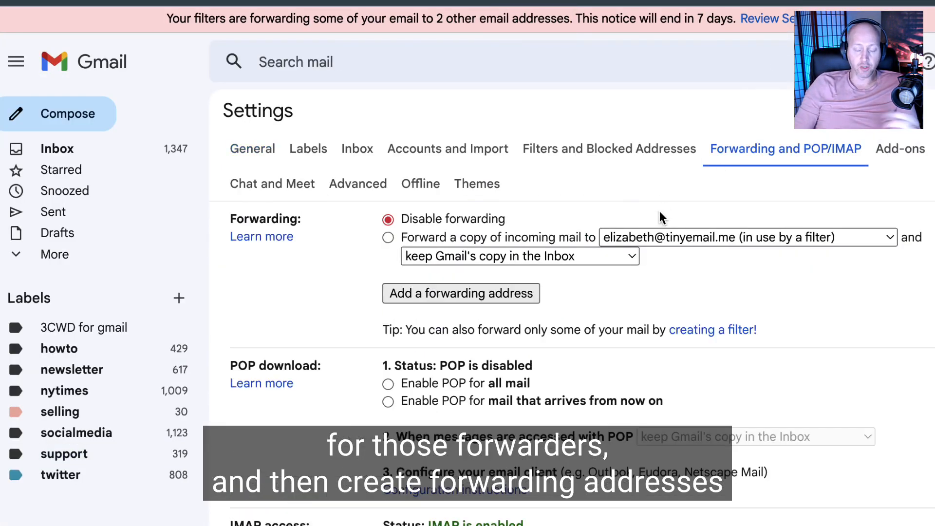
pyautogui.scroll(-1, 889, 315)
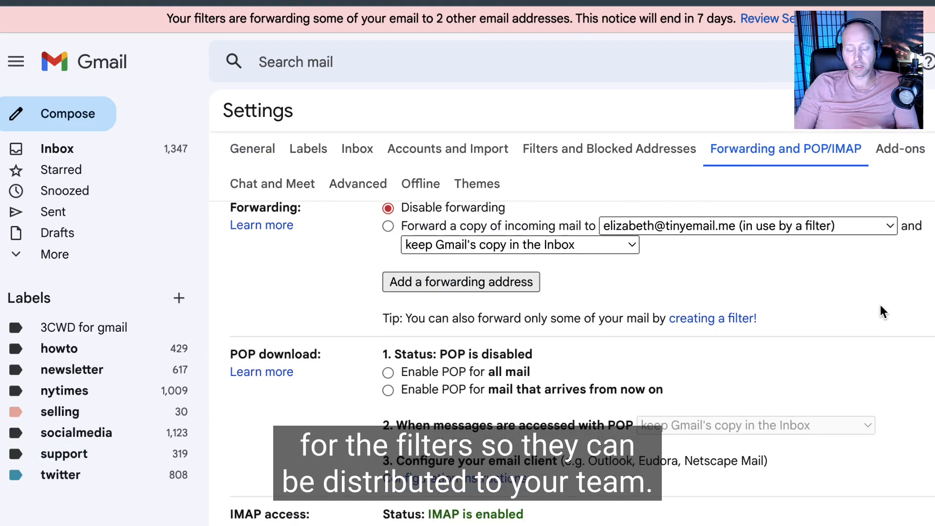